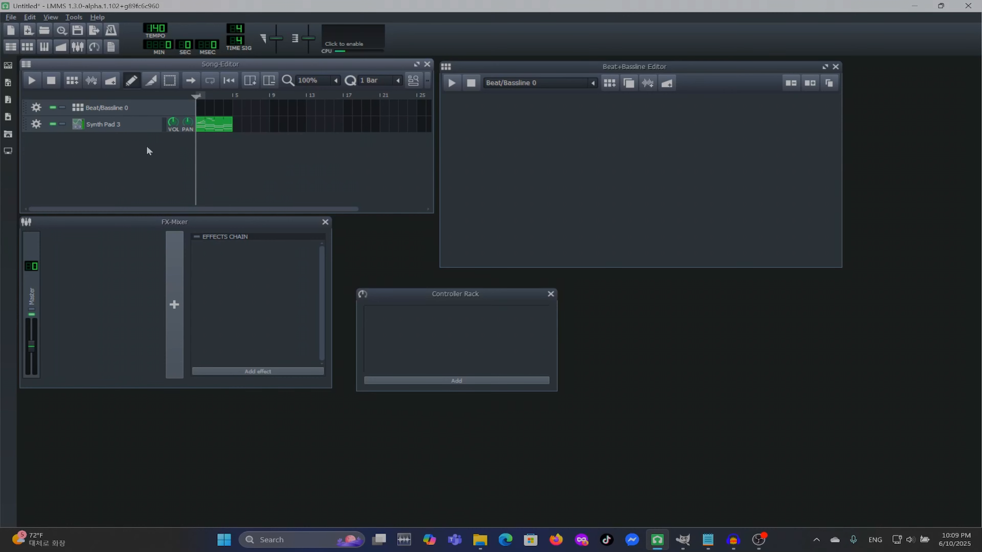
# Step: Clone the Synth Pad 3 track, and pan the original fully left and the copy fully right
pyautogui.click(34, 127)
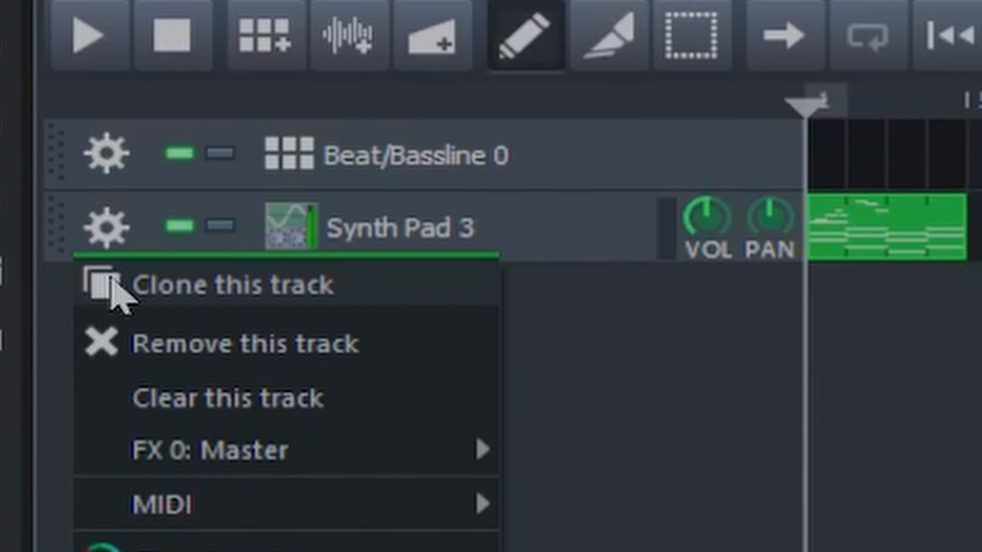
pyautogui.click(112, 288)
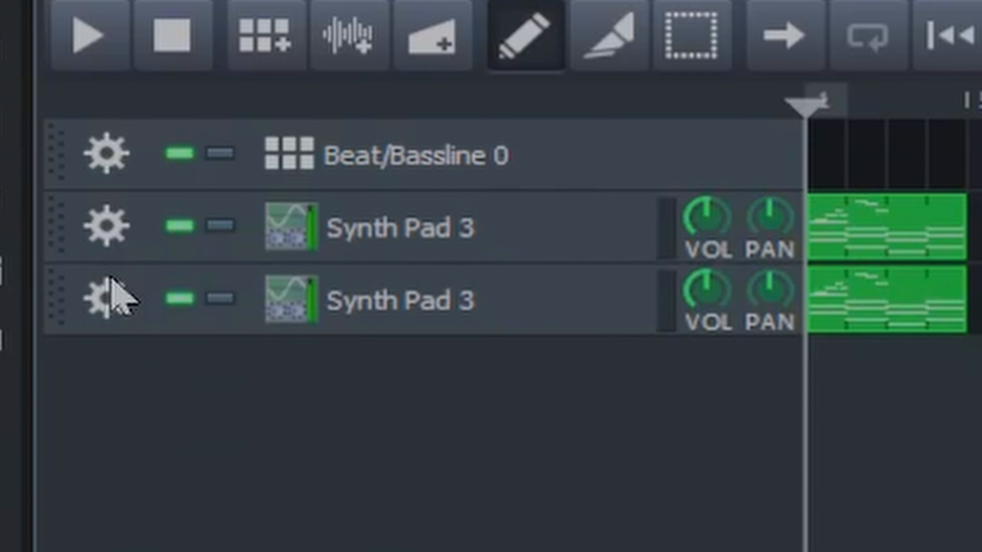
pyautogui.moveTo(767, 226)
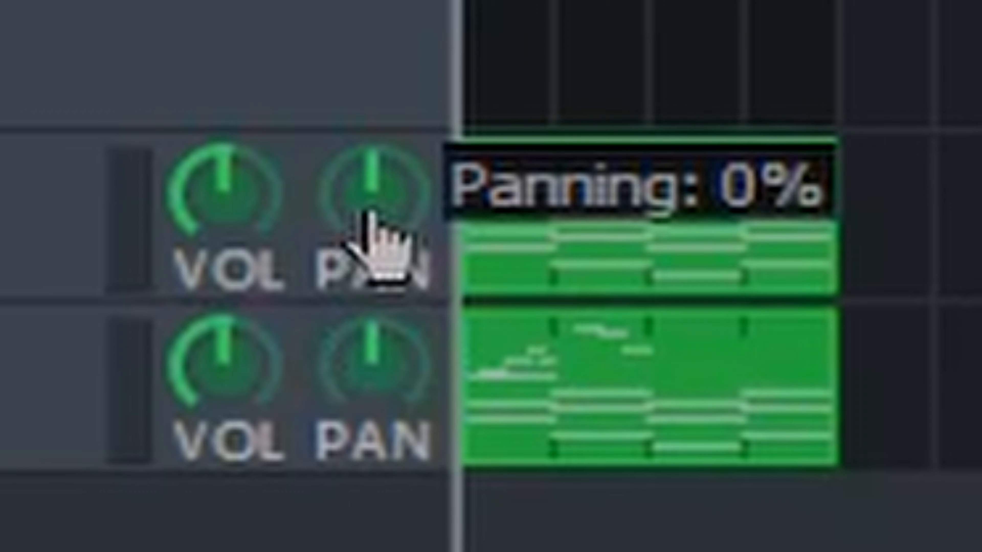
pyautogui.moveTo(370, 213); pyautogui.dragTo(368, 551)
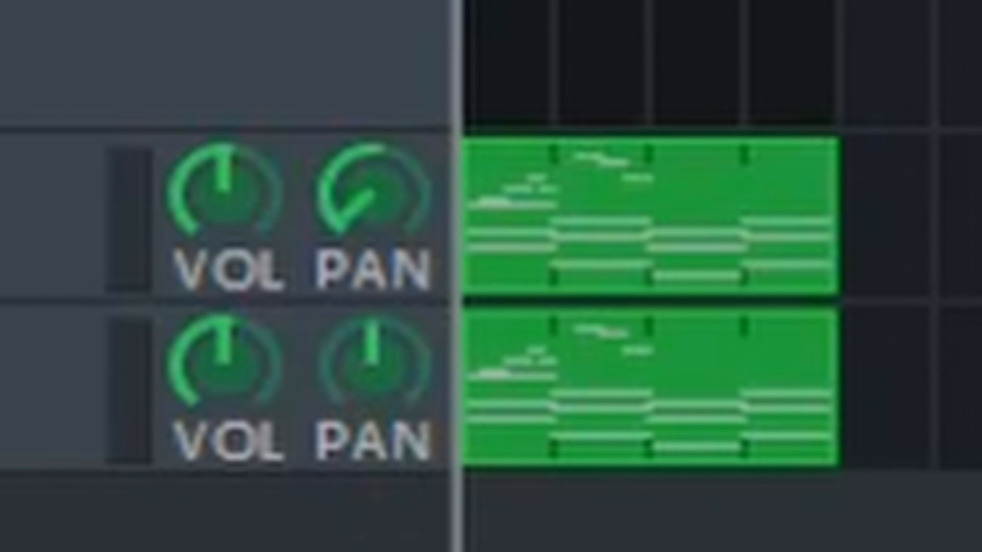
pyautogui.moveTo(380, 392); pyautogui.dragTo(420, 0)
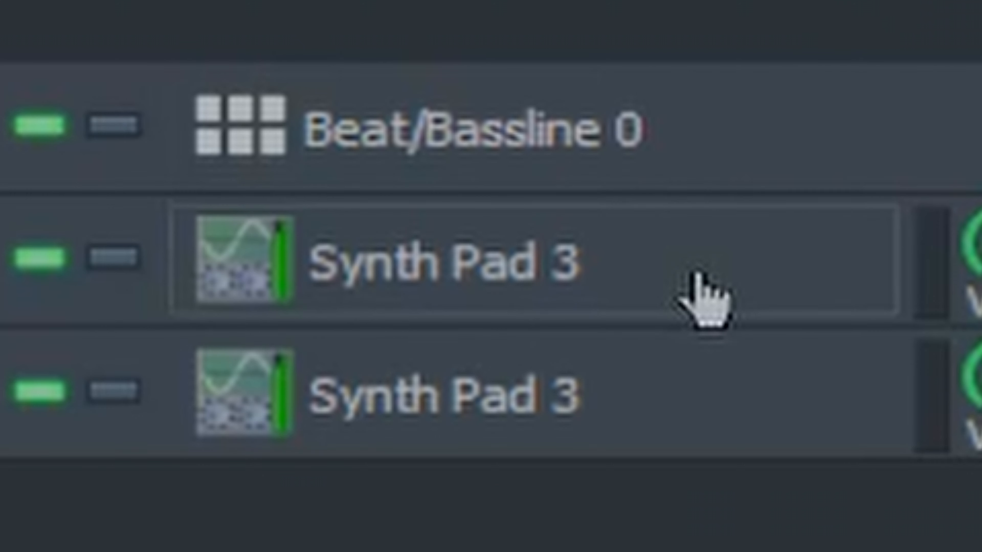
# Step: Lower the global fine detune slightly below centre in the ZynAddSubFX interface of the left-panned Synth Pad 3, and close its windows
pyautogui.click(692, 275)
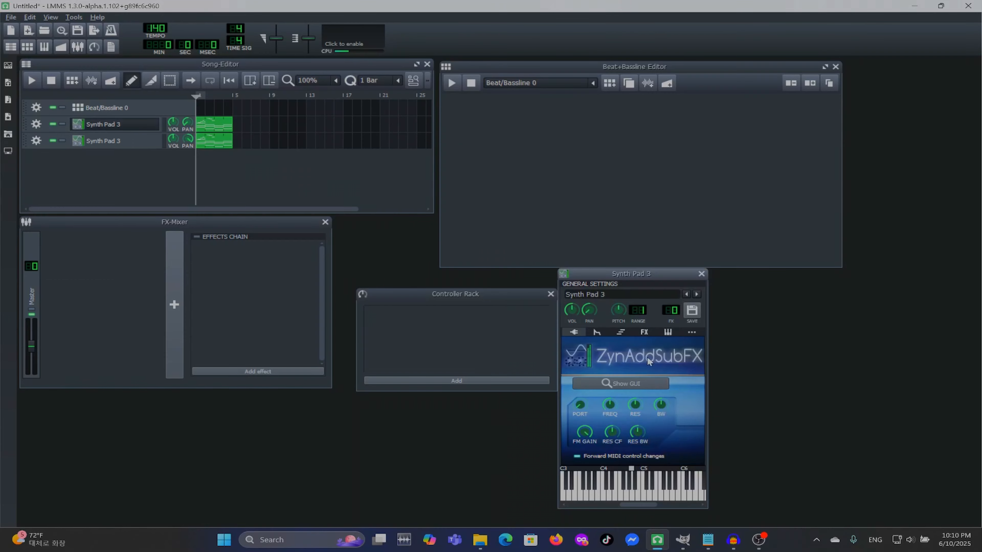
pyautogui.click(650, 384)
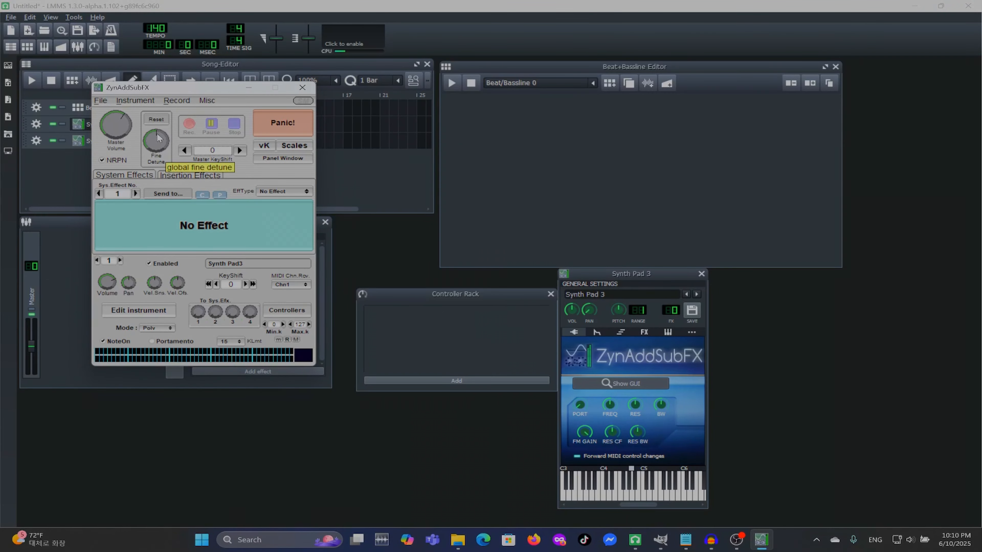
pyautogui.moveTo(157, 133); pyautogui.dragTo(159, 145)
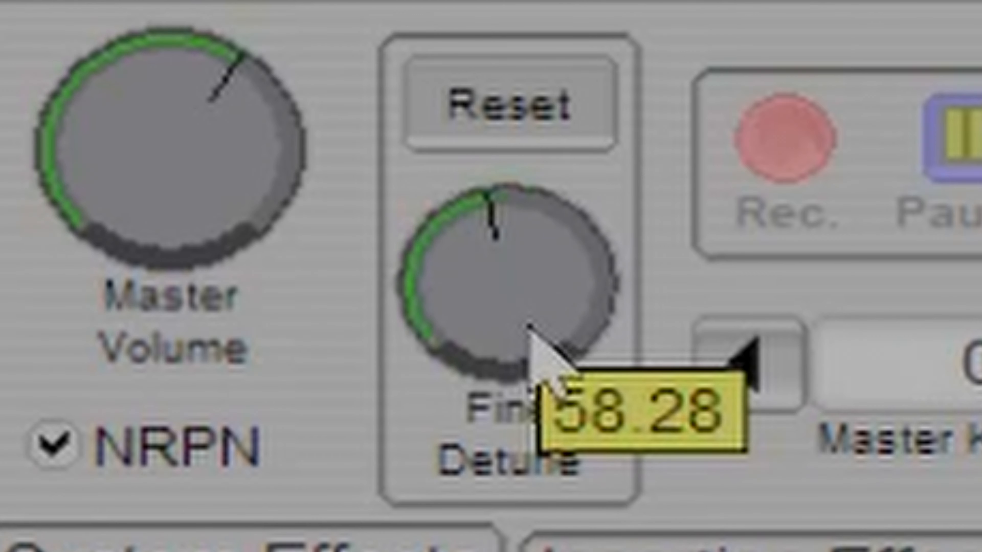
pyautogui.moveTo(528, 326); pyautogui.dragTo(530, 358)
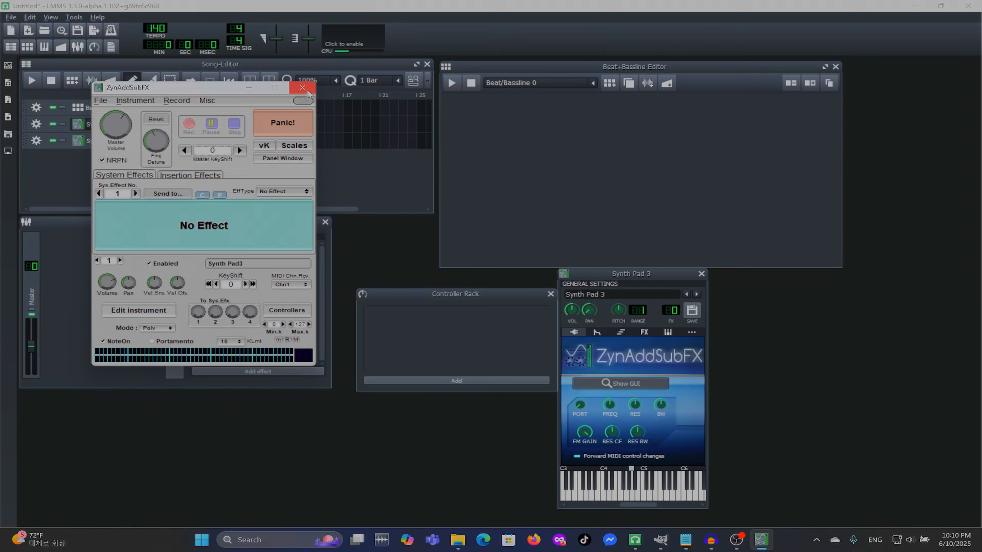
pyautogui.click(310, 88)
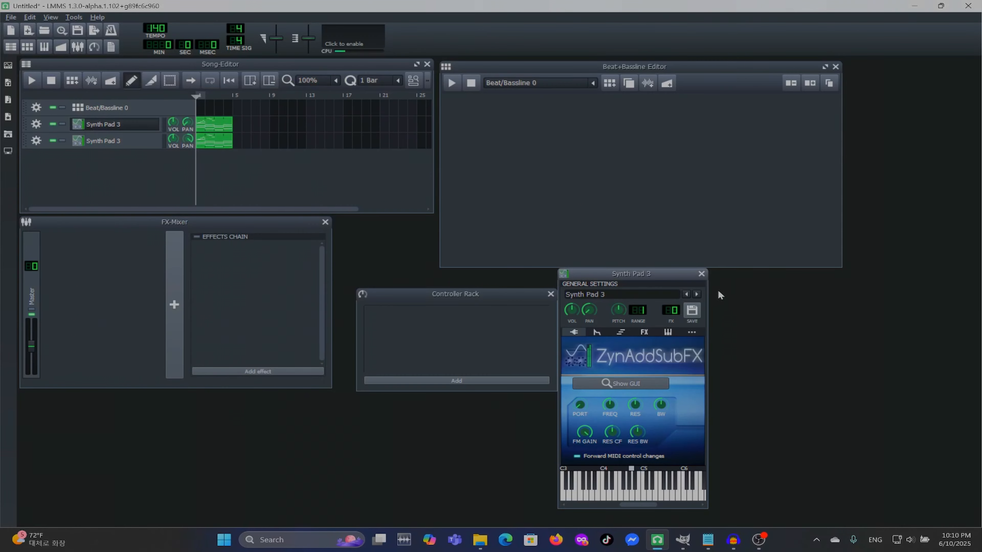
pyautogui.click(701, 275)
# Step: Raise the global fine detune in the ZynAddSubFX interface of the right-panned Synth Pad 3, and close its windows
pyautogui.click(153, 143)
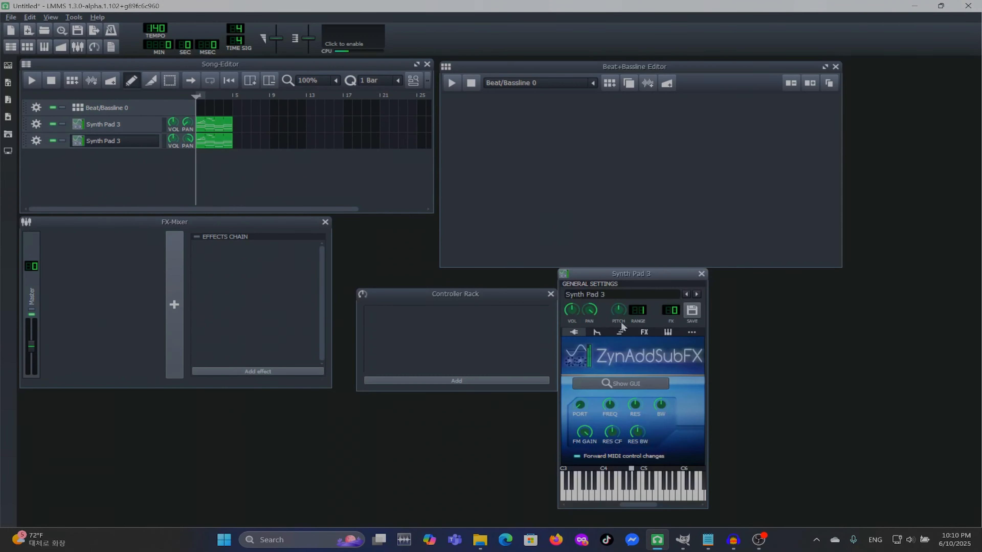
pyautogui.click(620, 384)
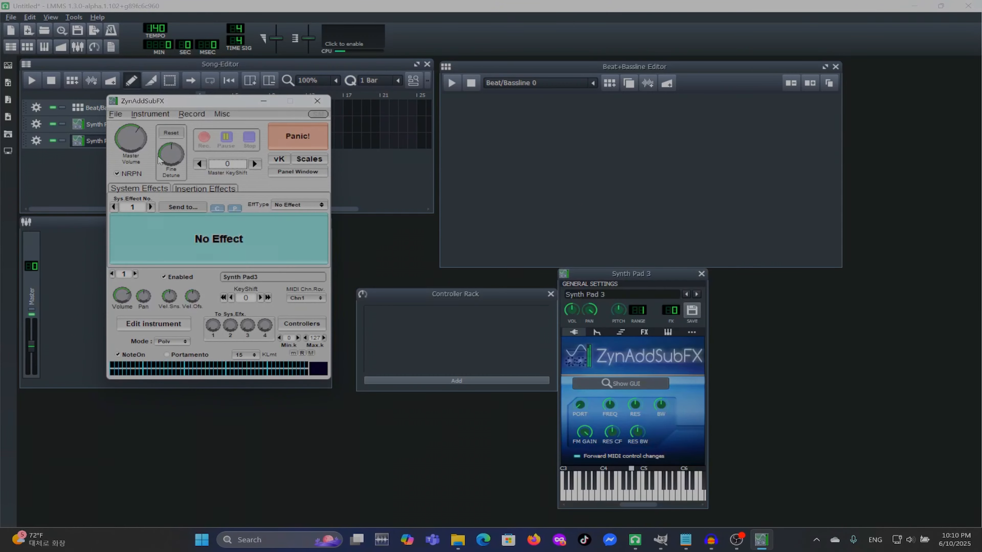
pyautogui.moveTo(168, 153)
pyautogui.moveTo(541, 352); pyautogui.dragTo(542, 286)
pyautogui.click(317, 101)
pyautogui.click(701, 273)
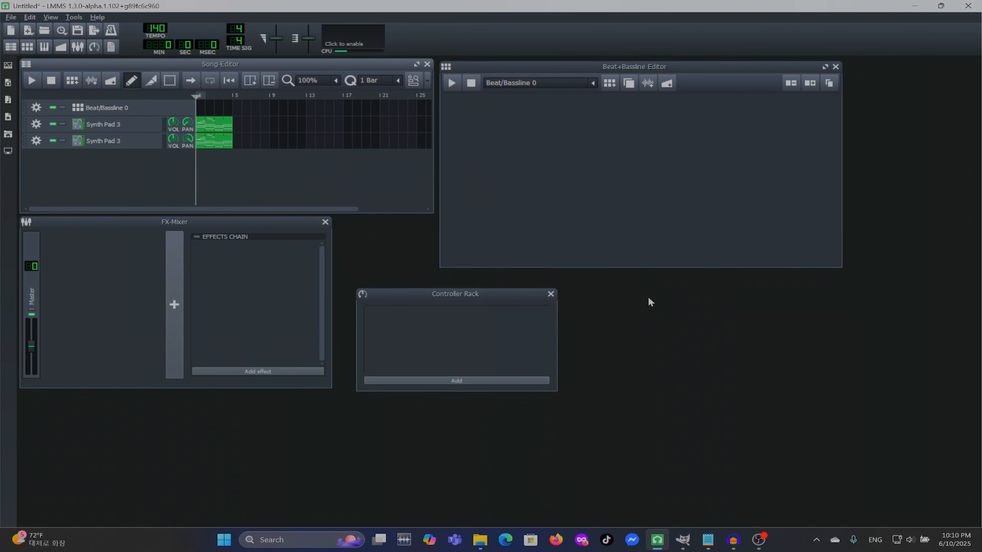
# Step: Play back the panned synth pads, and audition the acoustic bass drum and snare beat
pyautogui.press('space')
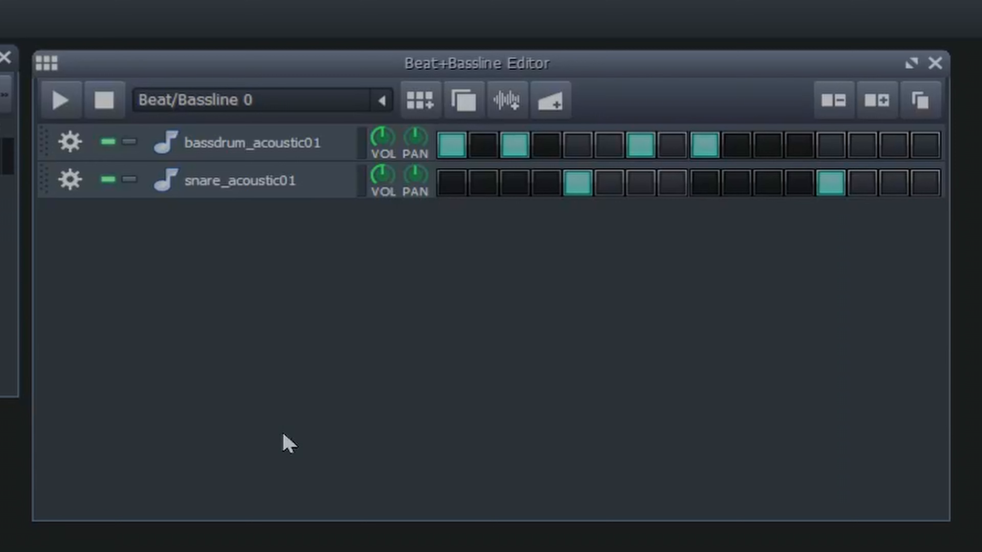
pyautogui.click(70, 106)
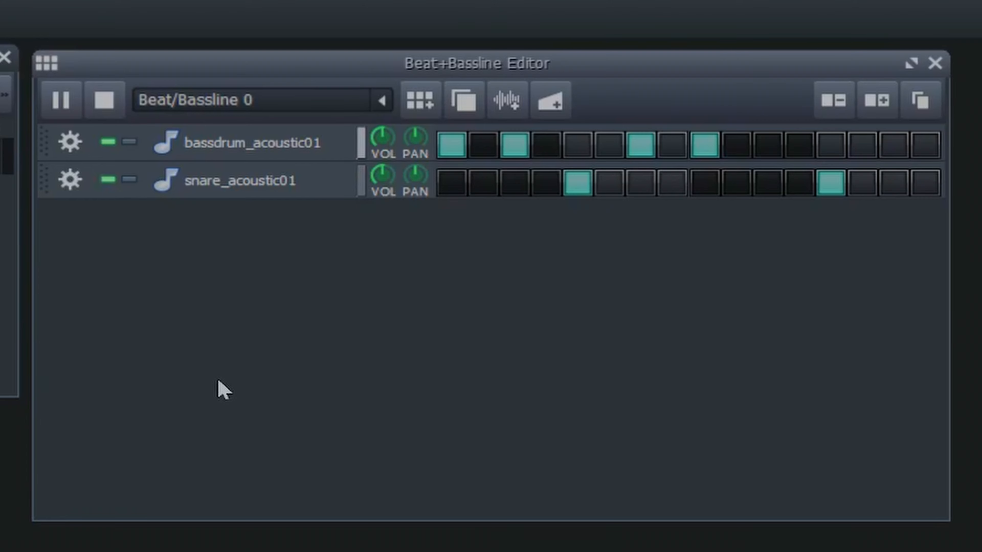
pyautogui.click(118, 99)
# Step: Clone the snare_acoustic01 track twice and mute the original snare track
pyautogui.click(71, 184)
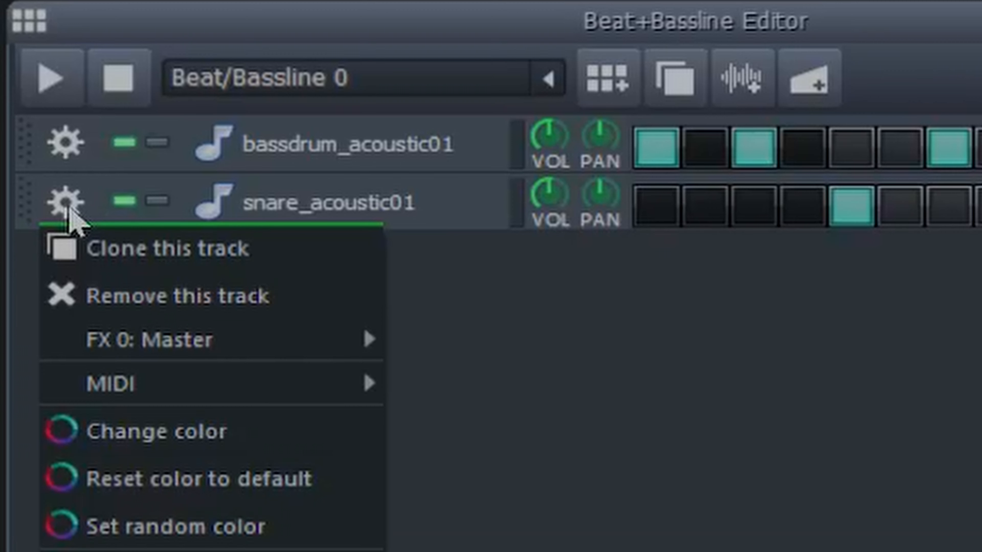
pyautogui.click(56, 249)
pyautogui.click(79, 210)
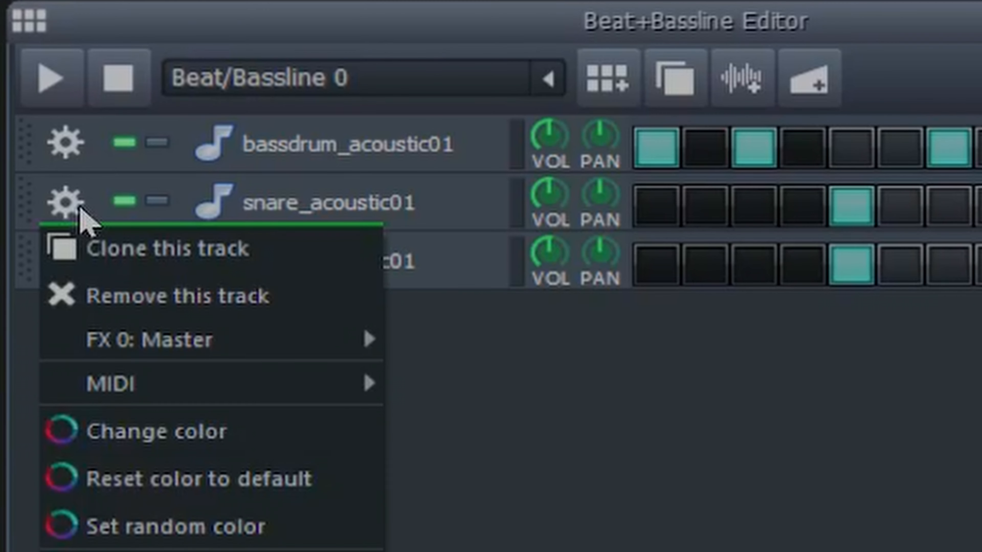
pyautogui.click(88, 250)
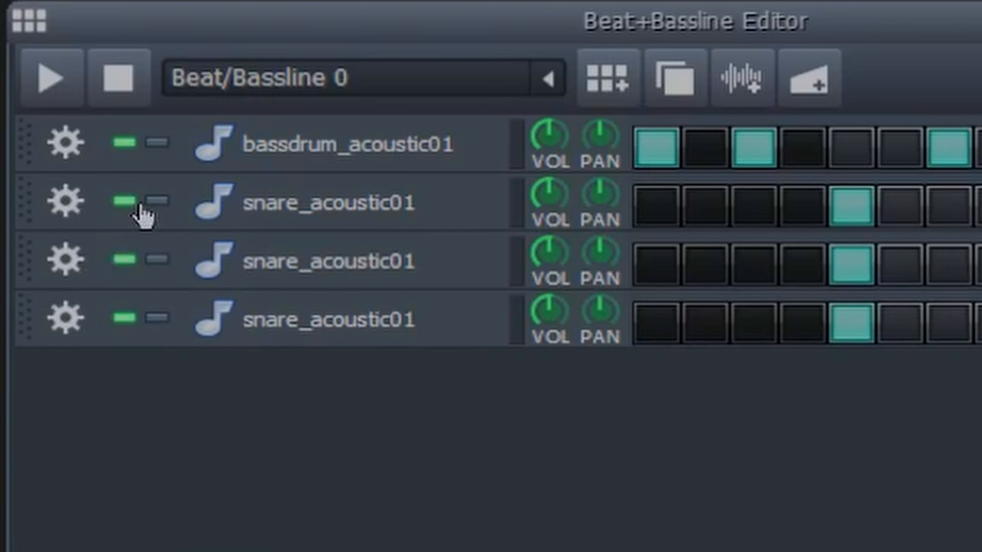
pyautogui.click(124, 200)
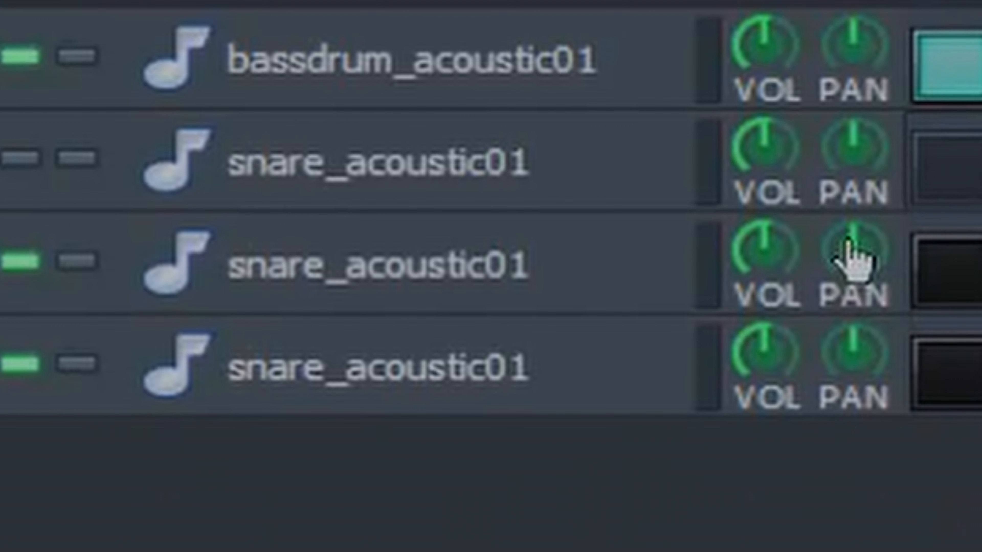
# Step: Pan the first snare copy fully left and the second copy fully right
pyautogui.moveTo(598, 258); pyautogui.dragTo(607, 402)
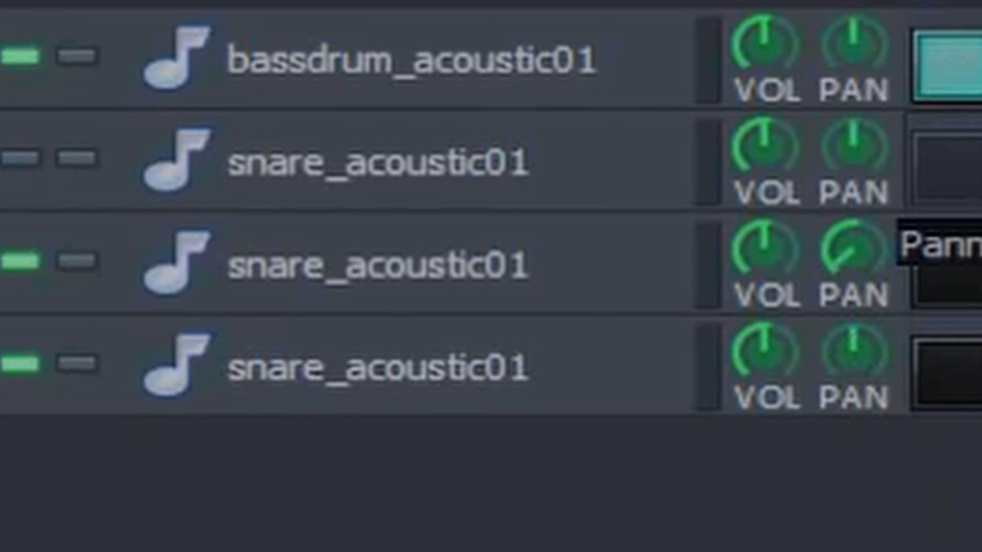
pyautogui.moveTo(861, 391); pyautogui.dragTo(871, 267)
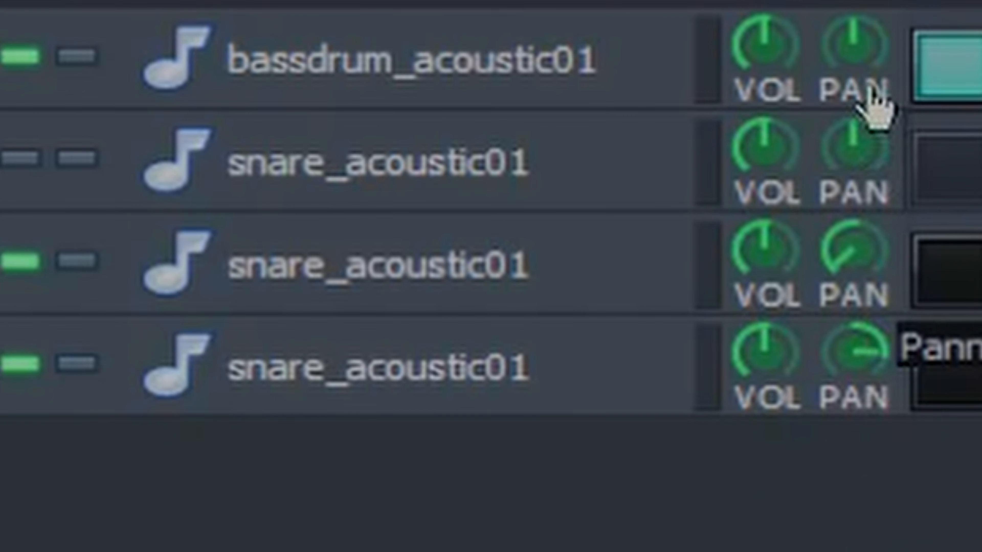
pyautogui.moveTo(872, 110); pyautogui.dragTo(877, 2)
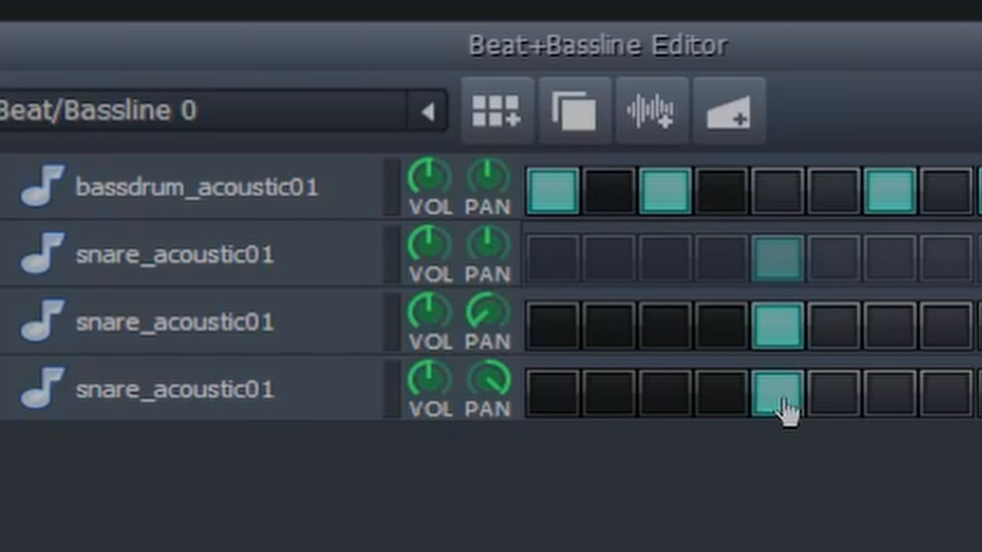
# Step: Delay both notes of the right-panned snare by 1/96 in the Piano-Roll, using 1/96 quantization and 400% horizontal zoom, and audition the beat
pyautogui.rightClick(781, 408)
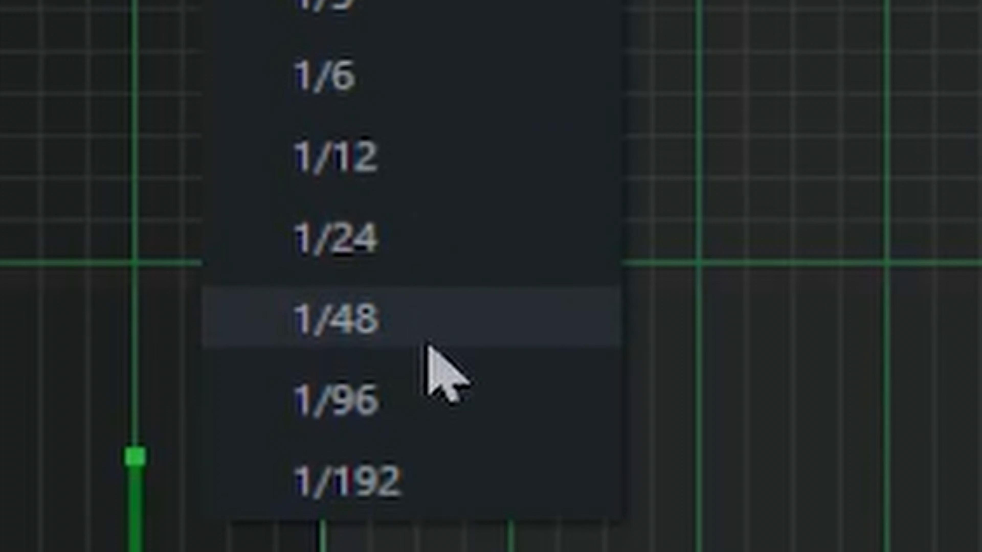
pyautogui.click(422, 388)
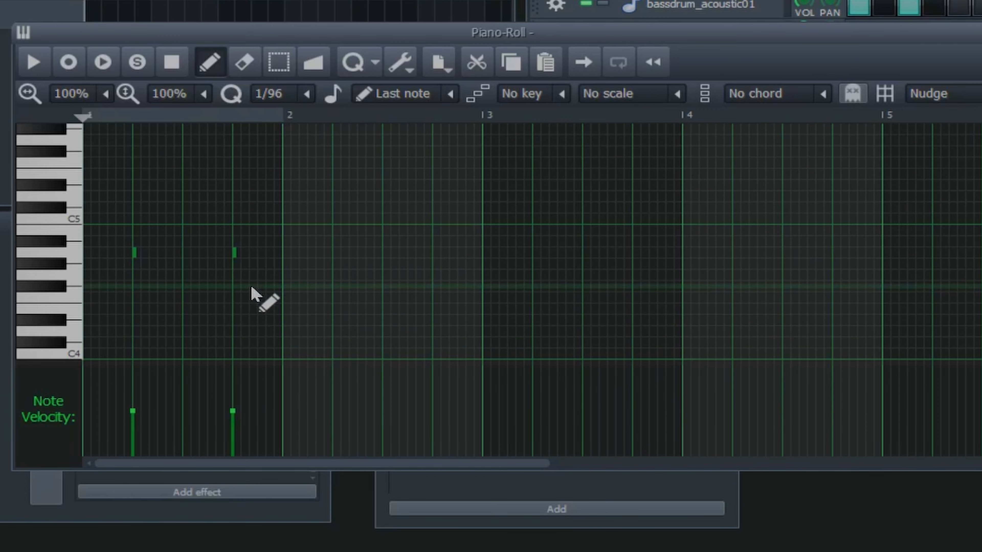
pyautogui.hotkey('ctrl', 'a')
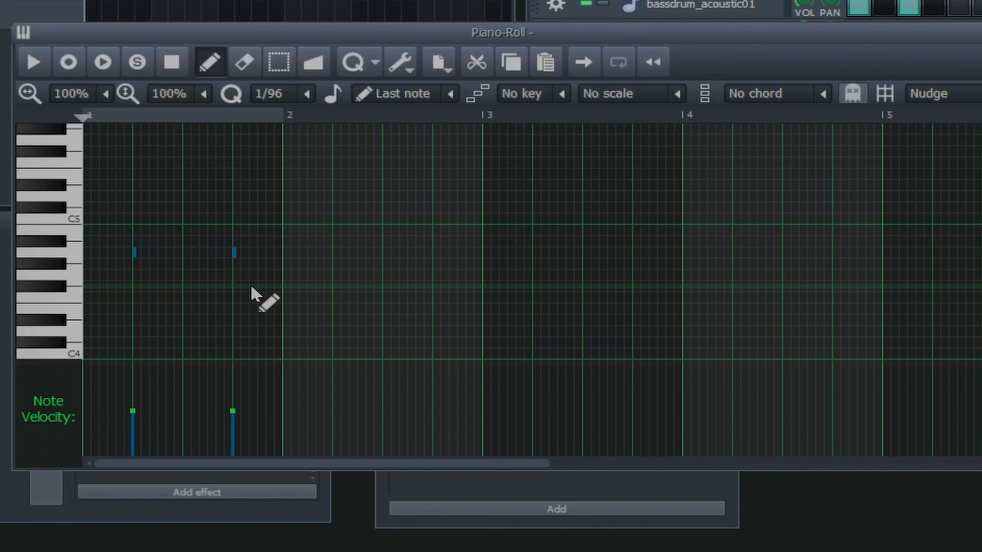
pyautogui.click(105, 93)
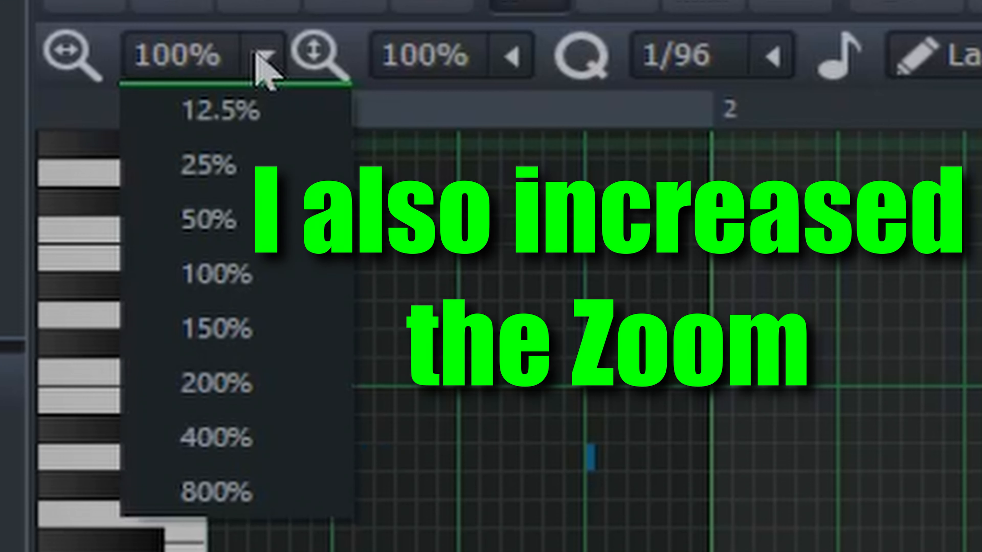
pyautogui.click(276, 440)
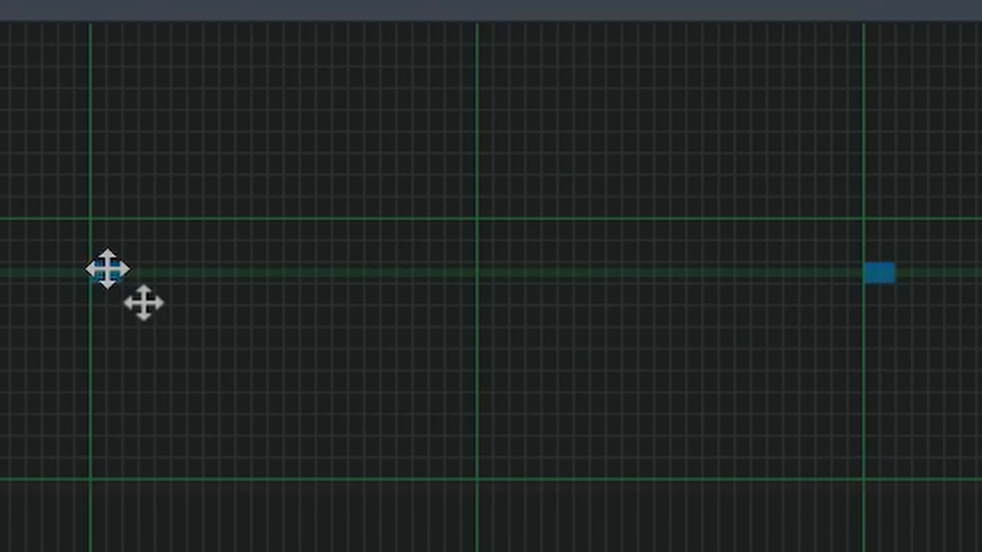
pyautogui.moveTo(107, 269); pyautogui.dragTo(123, 270)
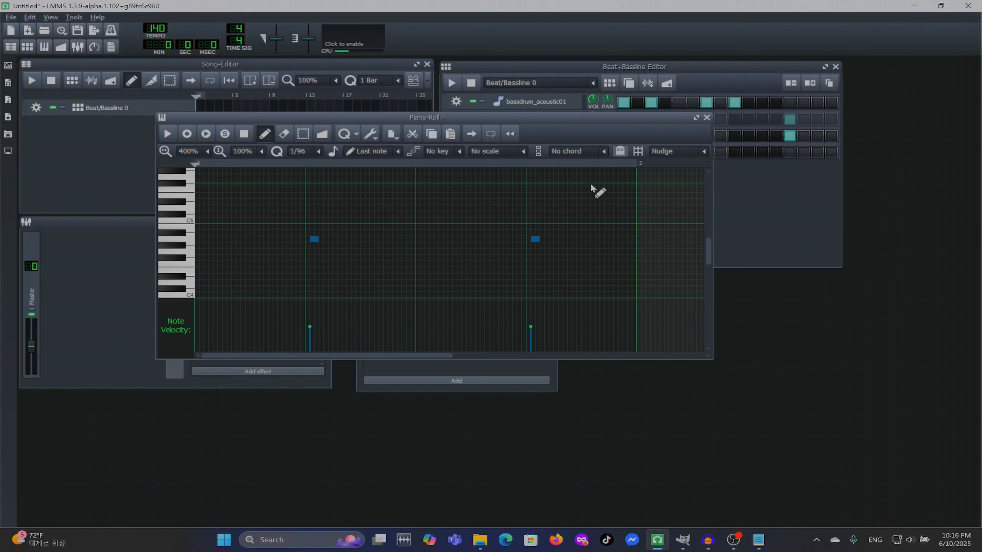
pyautogui.click(706, 118)
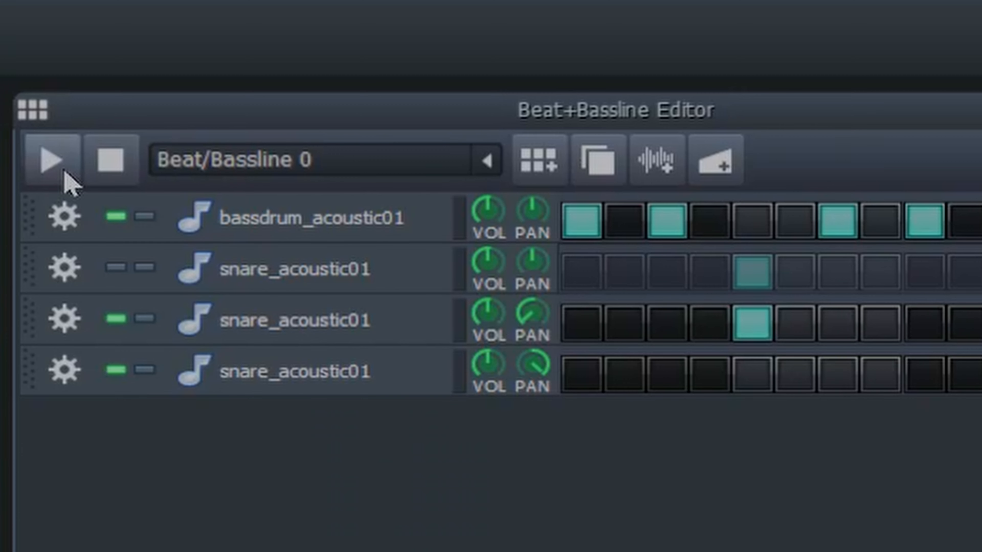
pyautogui.click(65, 174)
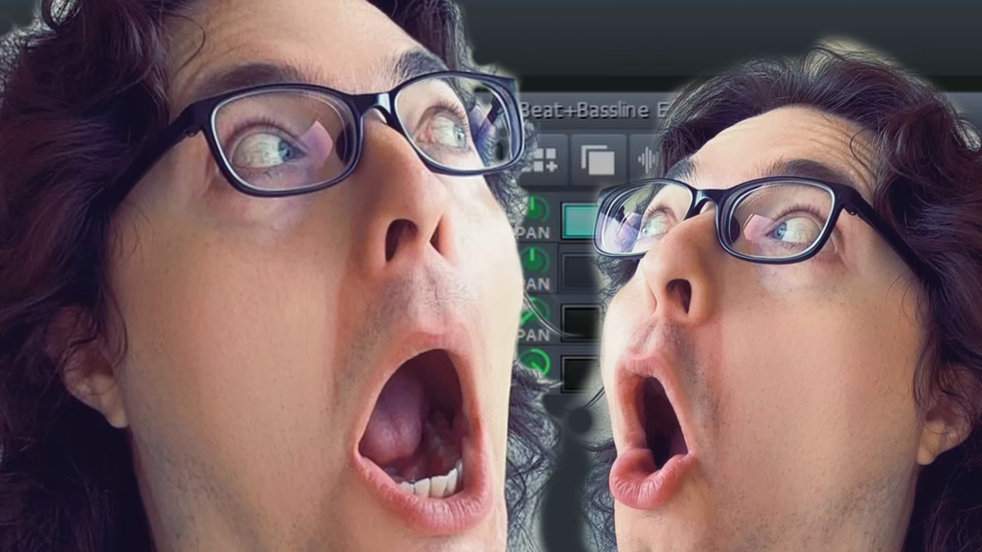
pyautogui.click(108, 164)
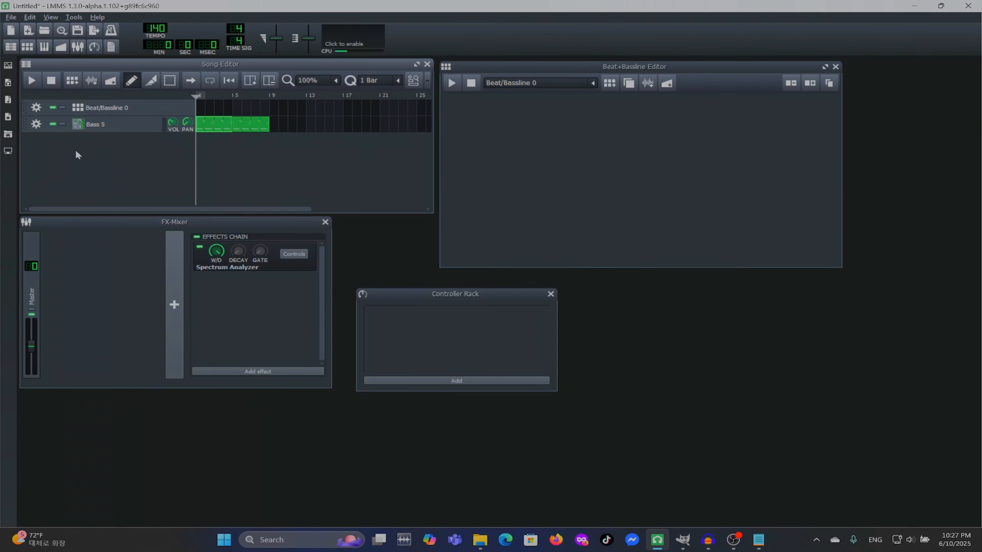
# Step: Add an automation track with a clip spanning both Bass 5 patterns, and link the clip to the bass track's panning
pyautogui.click(109, 81)
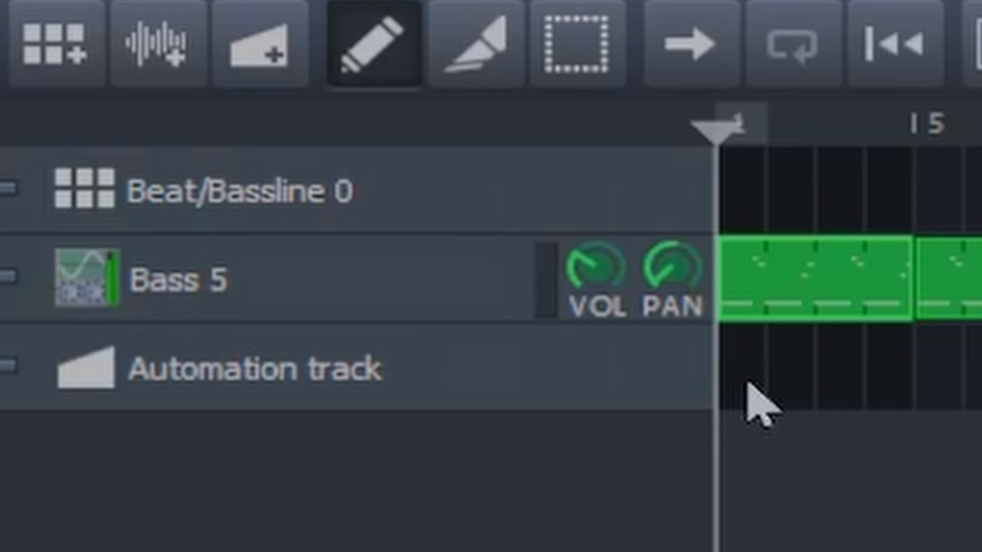
pyautogui.click(202, 143)
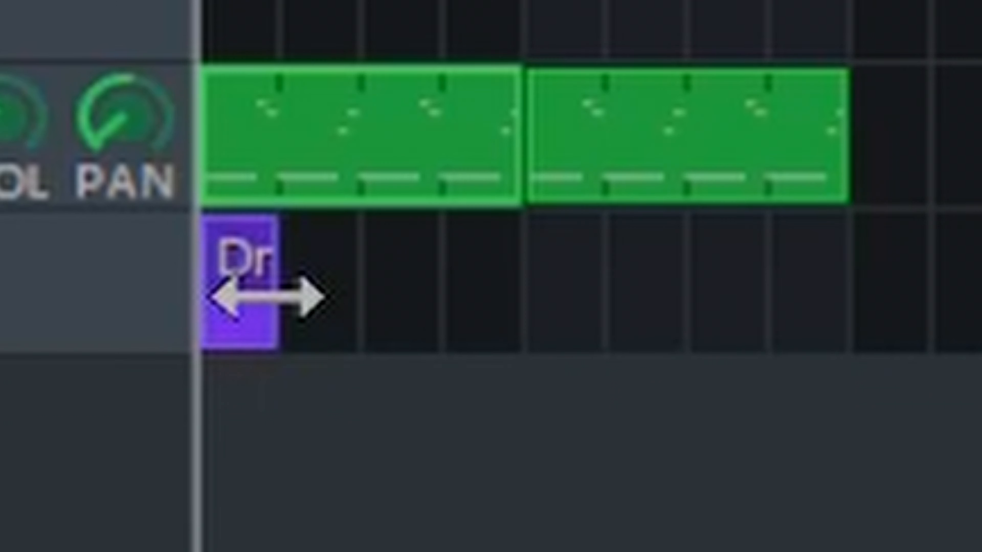
pyautogui.moveTo(522, 325); pyautogui.dragTo(849, 362)
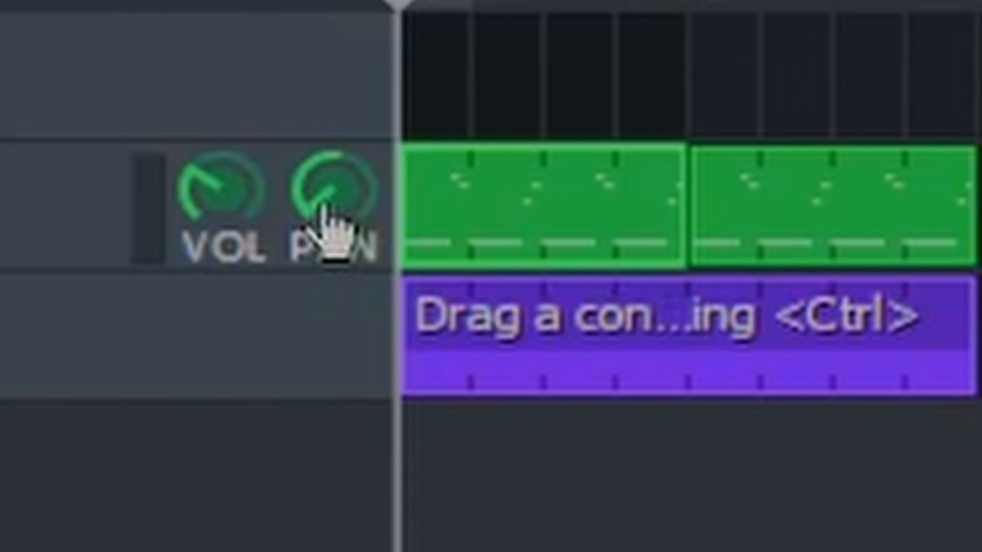
pyautogui.moveTo(582, 300); pyautogui.dragTo(677, 371)
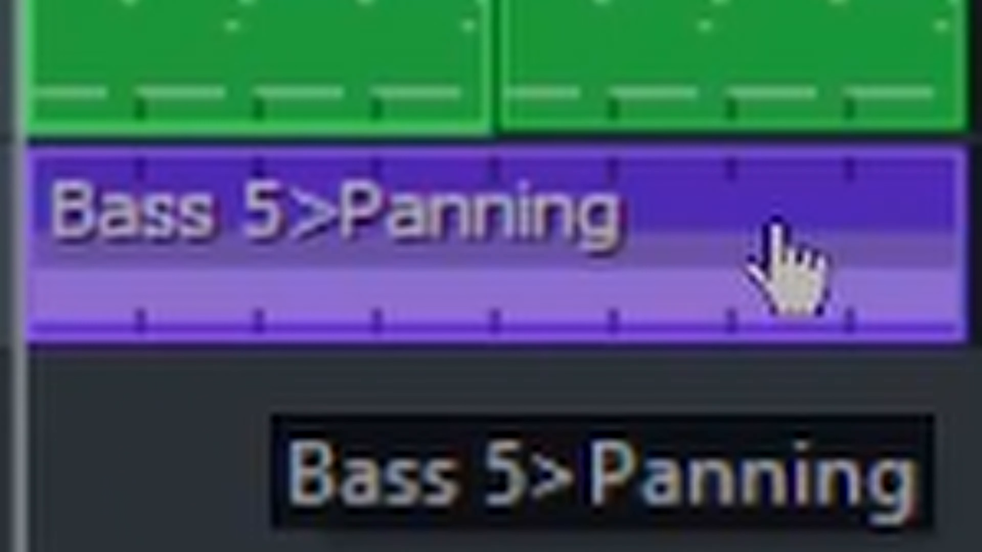
# Step: Open the bass panning automation clip and, with linear progression, shape a ramp from -100 at bar 1 to 100 at bar 5
pyautogui.doubleClick(775, 225)
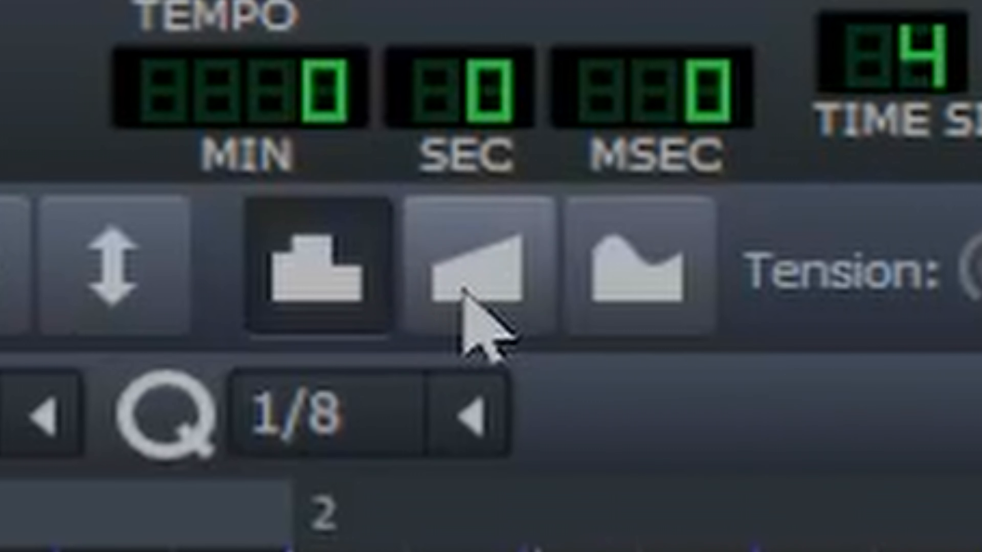
pyautogui.click(462, 290)
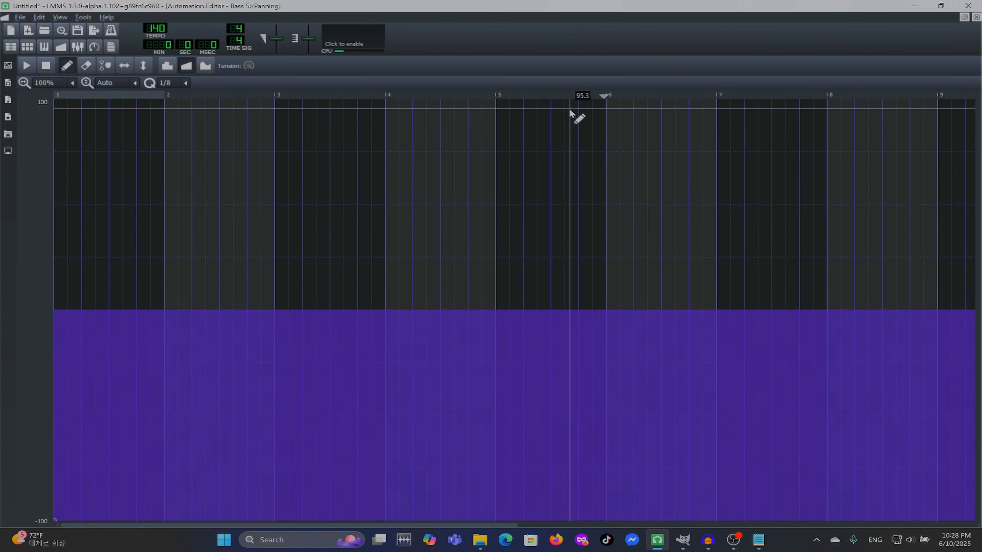
pyautogui.moveTo(570, 112); pyautogui.dragTo(621, 126)
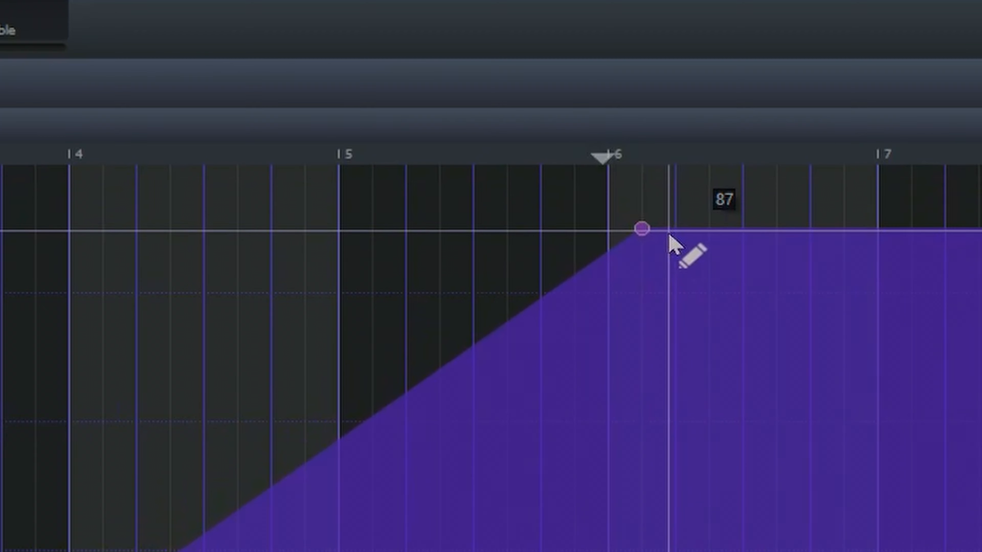
pyautogui.rightClick(642, 234)
pyautogui.click(642, 233)
pyautogui.moveTo(641, 233); pyautogui.dragTo(337, 166)
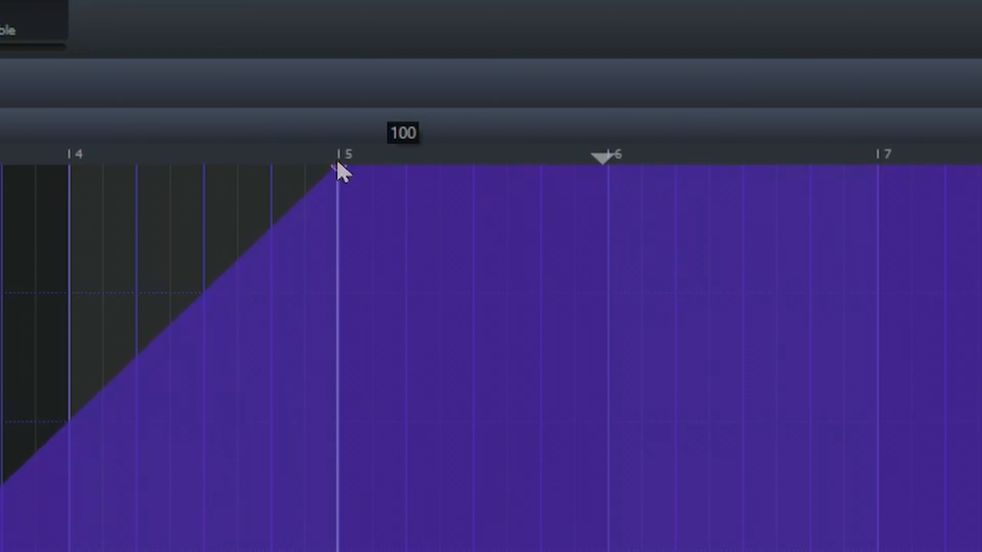
# Step: Add an end point that ramps the panning back down to -100 at bar 9, and play the song to audition the sweep
pyautogui.click(926, 289)
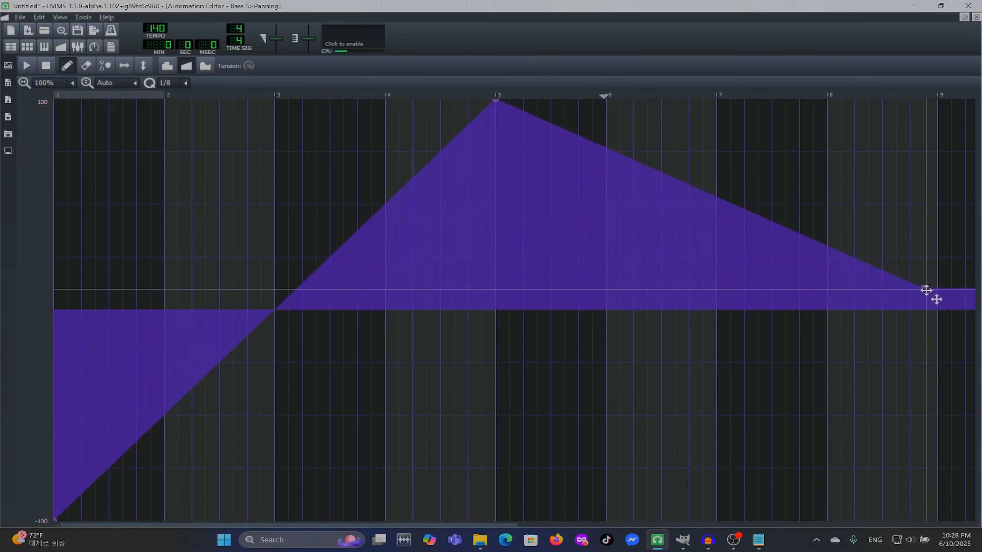
pyautogui.moveTo(926, 290); pyautogui.dragTo(933, 529)
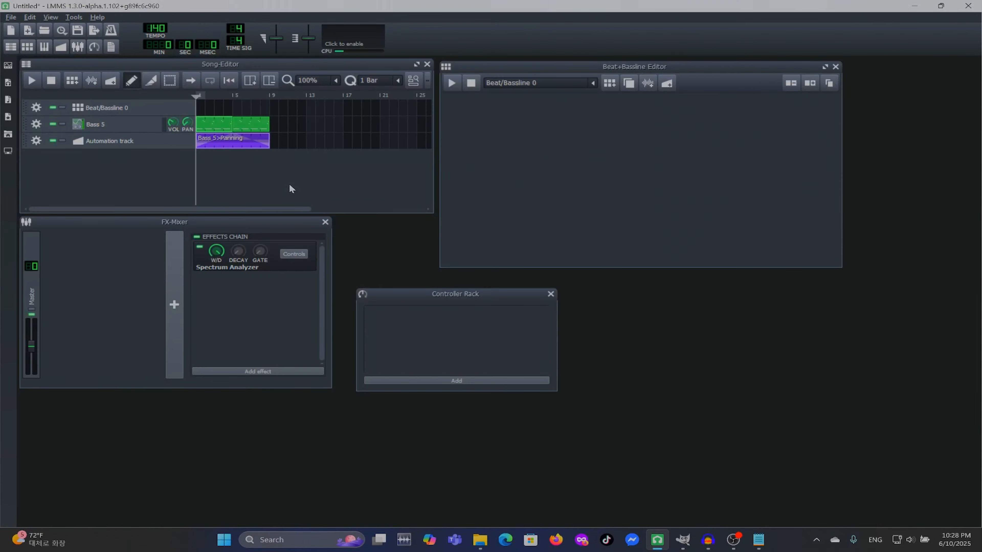
pyautogui.click(31, 80)
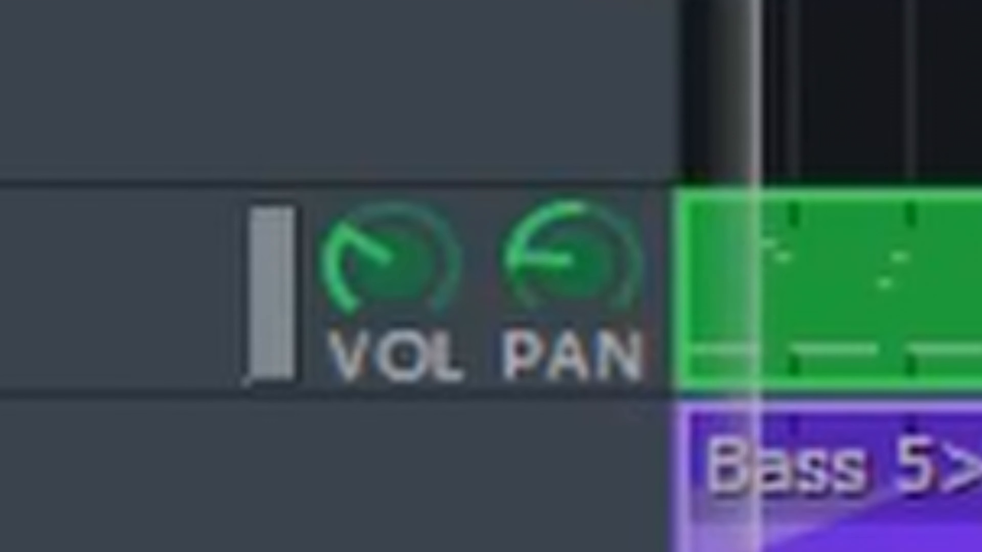